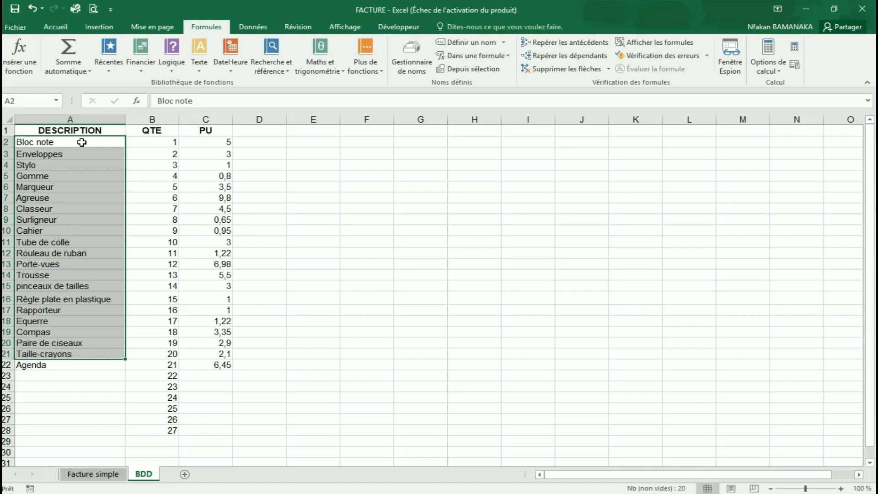
# Define the name ART for the article descriptions in cells A2 to A22 of the BDD sheet.
pyautogui.moveTo(81, 143); pyautogui.dragTo(73, 365)
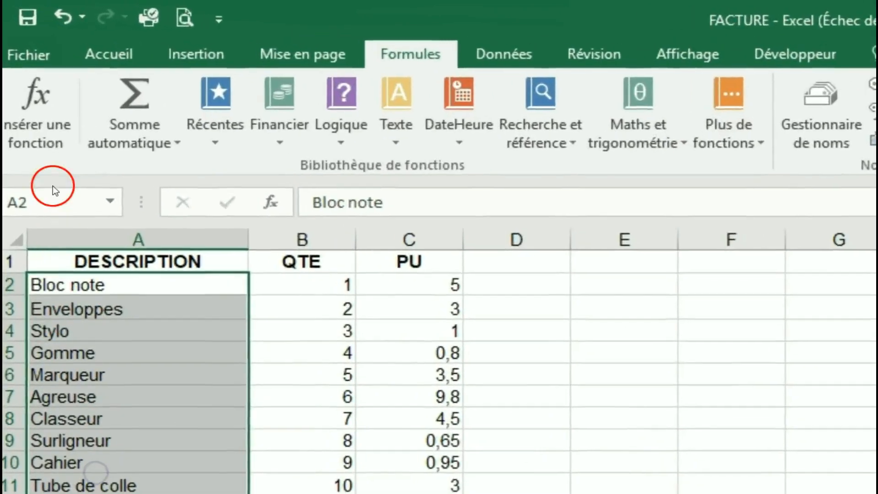
pyautogui.click(55, 202)
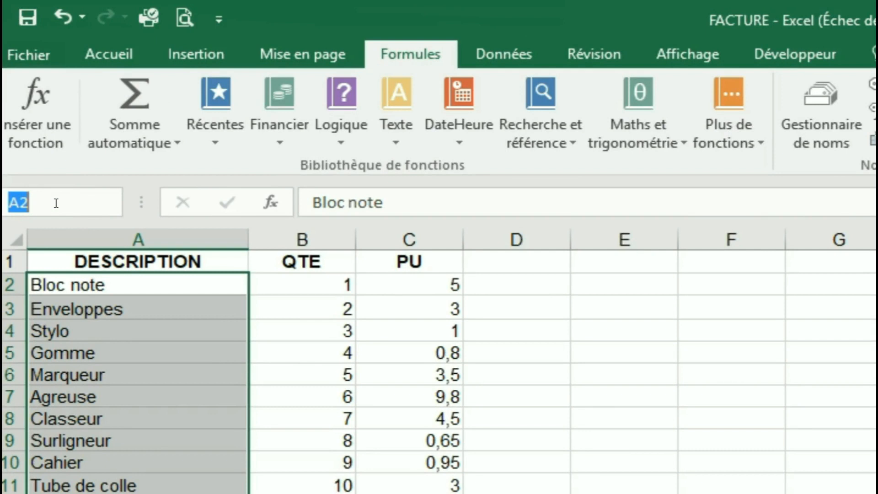
pyautogui.write('ART')
pyautogui.press('Return')
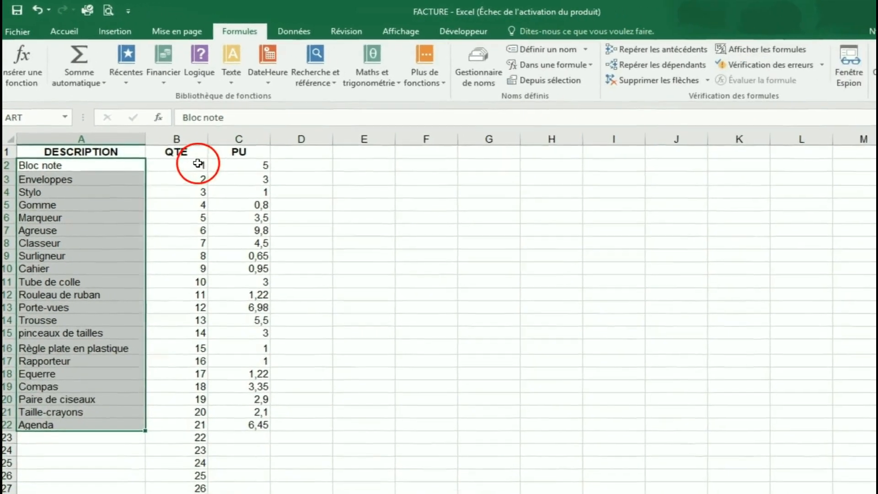
# Define the name QTE for the quantity values in column B, starting from cell B2.
pyautogui.click(338, 281)
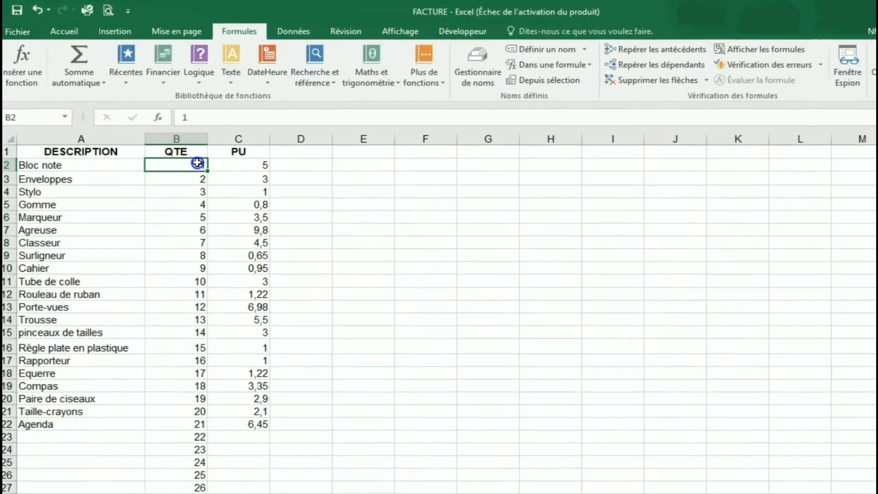
pyautogui.moveTo(197, 163); pyautogui.dragTo(192, 493)
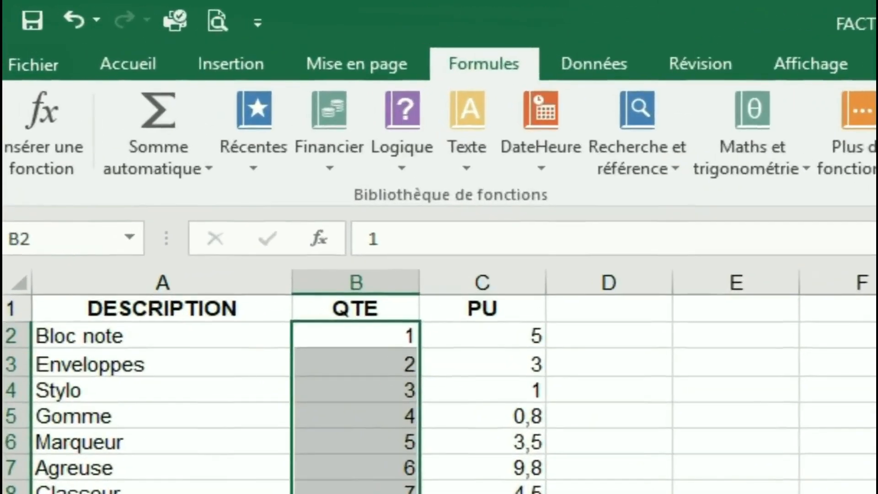
pyautogui.click(37, 145)
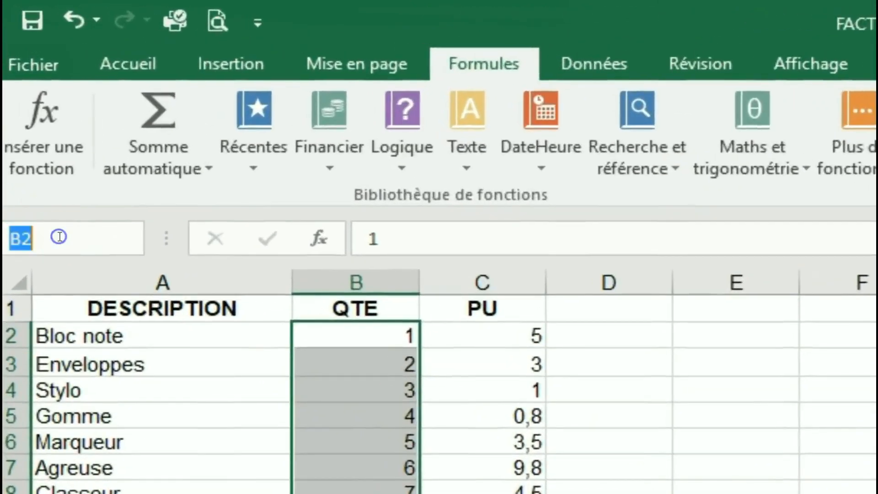
pyautogui.write('QTE')
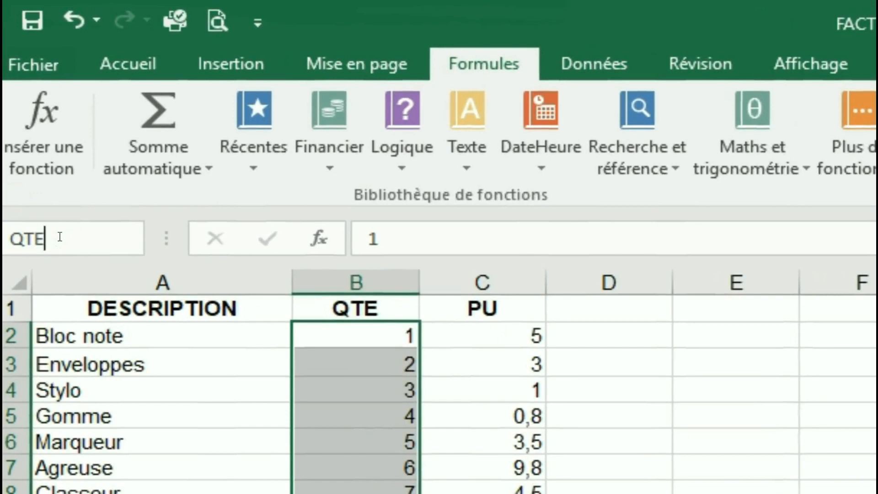
pyautogui.click(60, 238)
# Define the name PU for the unit prices in cells C2 to C22.
pyautogui.moveTo(368, 228); pyautogui.dragTo(358, 463)
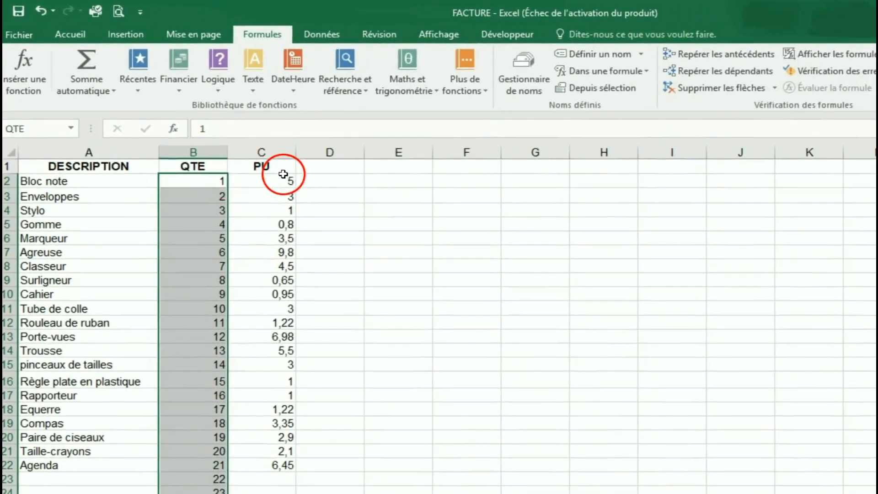
pyautogui.moveTo(281, 365); pyautogui.dragTo(278, 465)
pyautogui.click(57, 131)
pyautogui.write('PU')
pyautogui.press('Return')
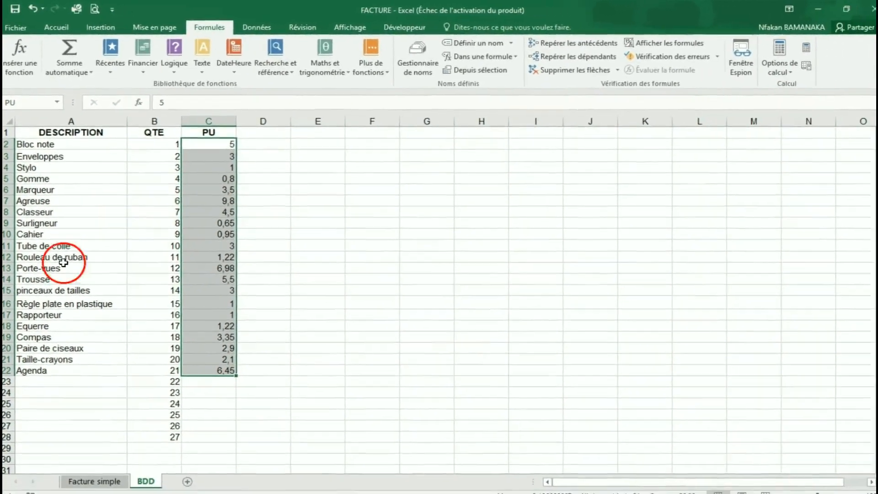
# On the Facture simple sheet, apply list data validation with source =ART to description cells B13 to B23.
pyautogui.click(94, 481)
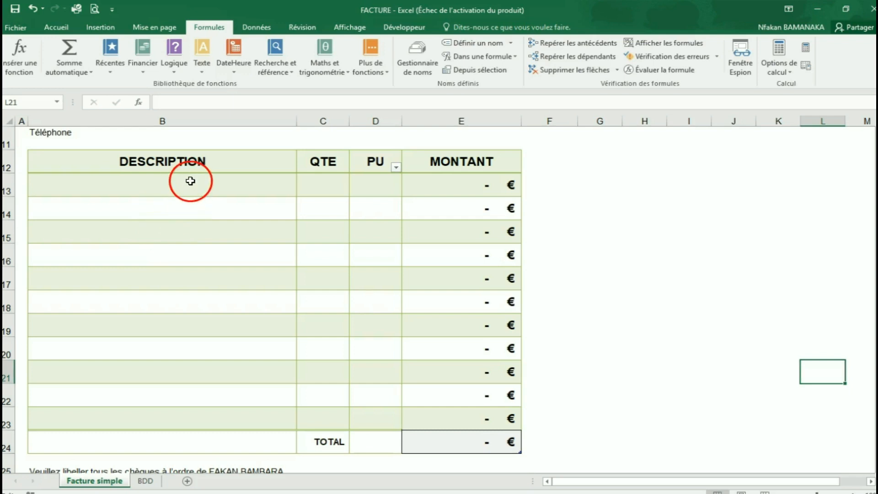
pyautogui.moveTo(191, 180); pyautogui.dragTo(193, 419)
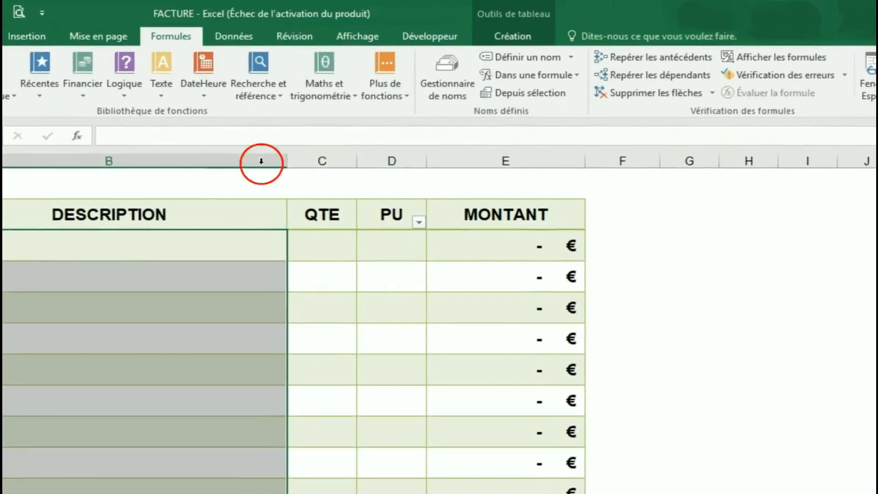
pyautogui.click(232, 38)
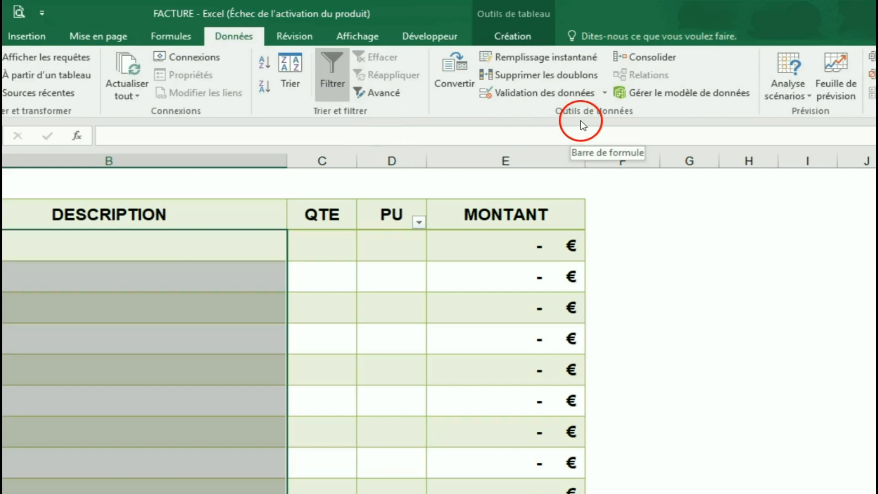
pyautogui.click(554, 94)
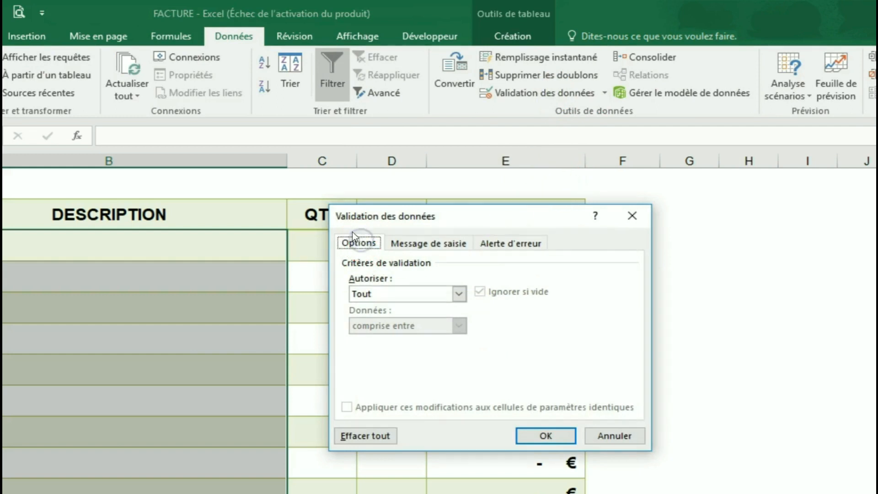
pyautogui.click(459, 293)
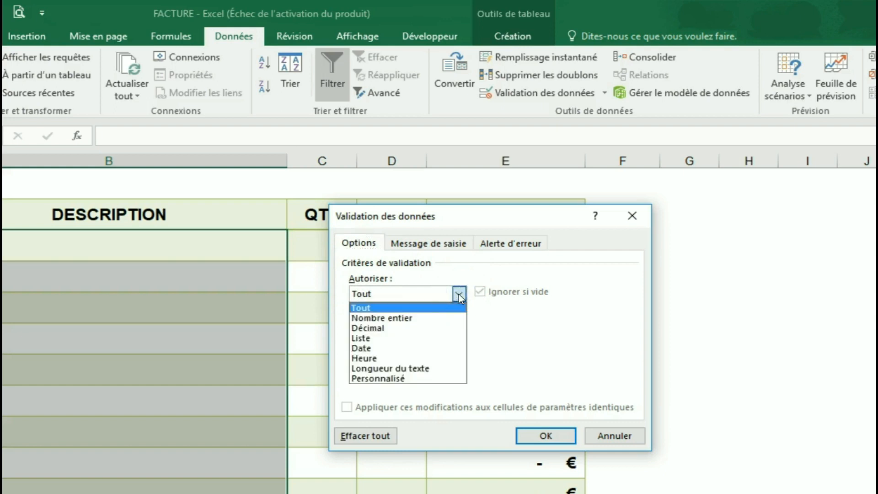
pyautogui.click(389, 338)
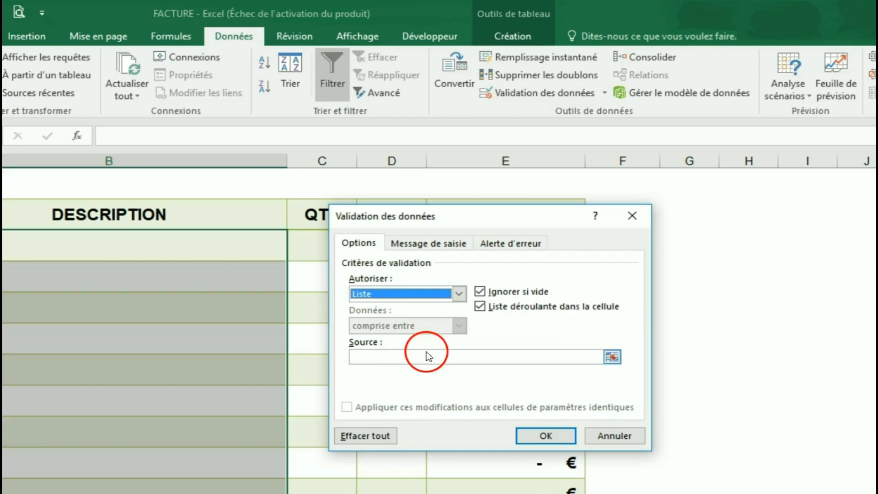
pyautogui.click(405, 355)
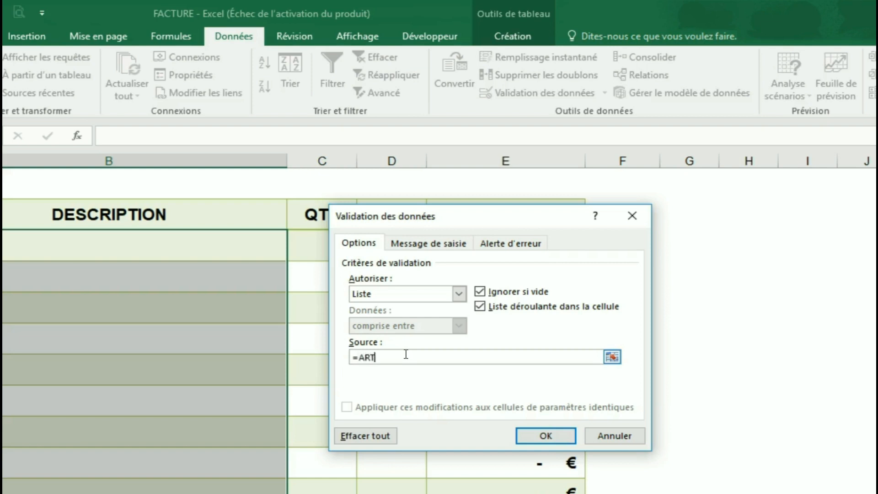
pyautogui.press('Return')
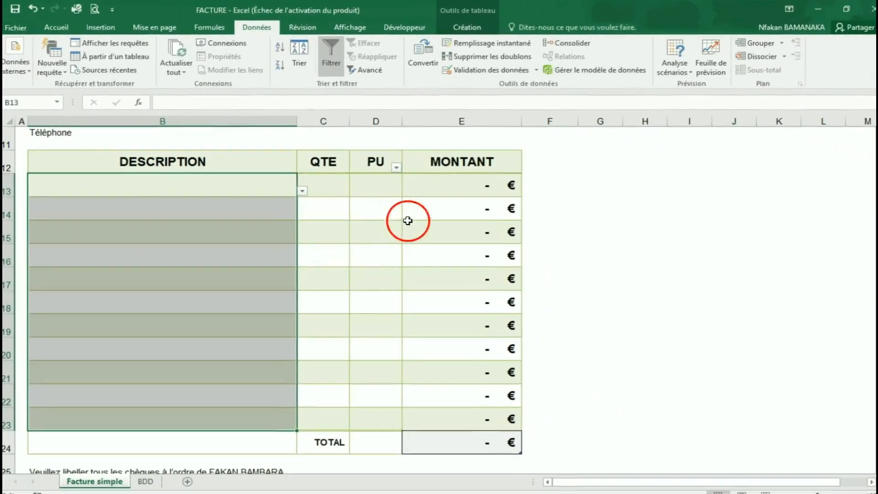
# Choose Stylo as the description in B13 and Bloc note in B14 from their drop-down lists.
pyautogui.click(256, 185)
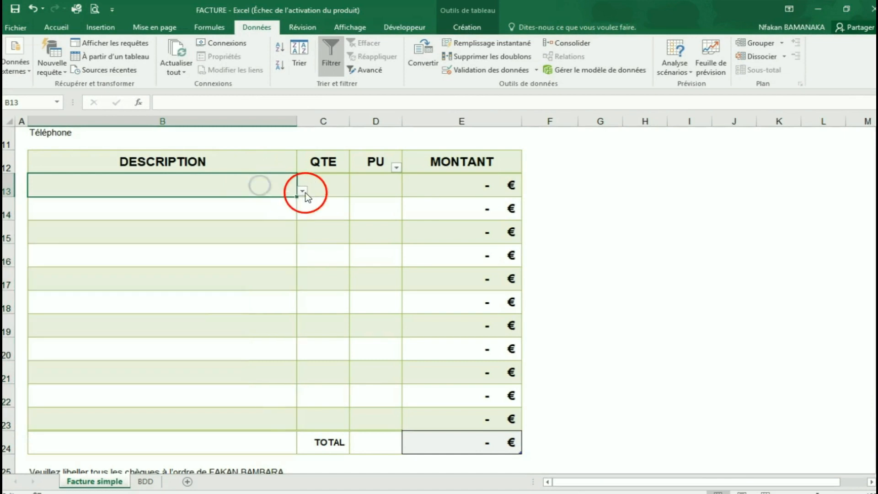
pyautogui.click(304, 192)
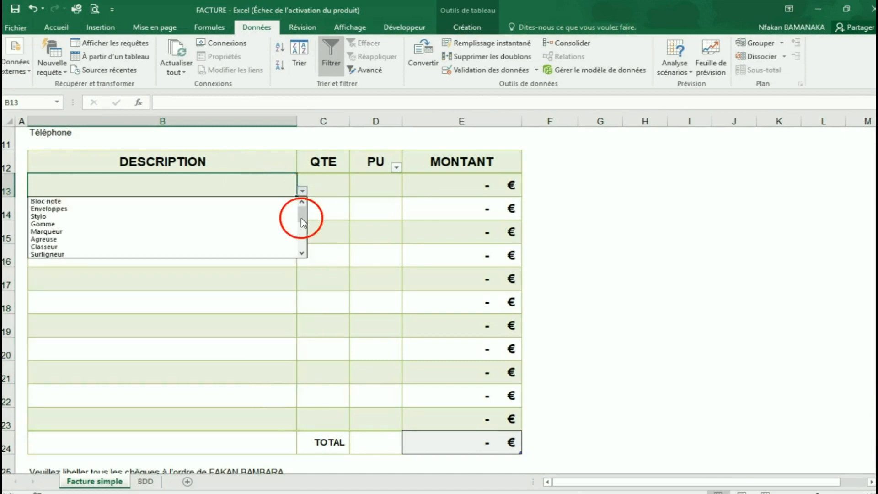
pyautogui.moveTo(303, 213)
pyautogui.mouseDown()
pyautogui.moveTo(301, 250)
pyautogui.moveTo(301, 205)
pyautogui.mouseUp()
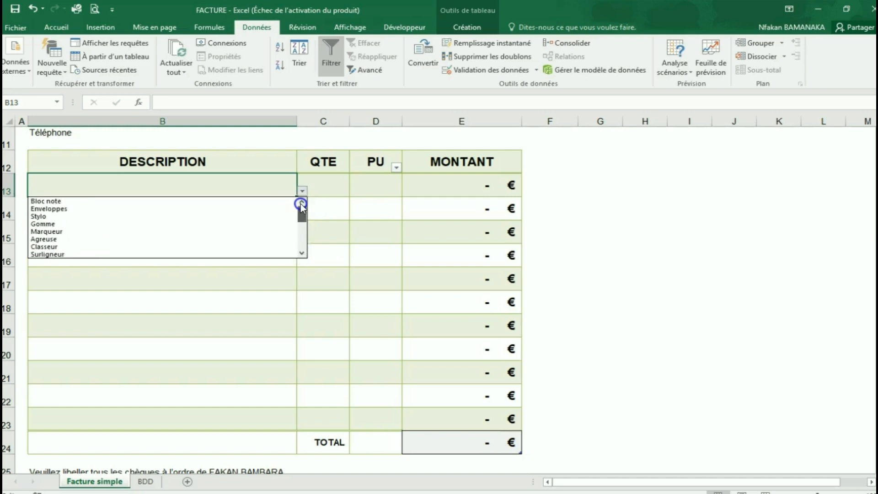
pyautogui.click(156, 217)
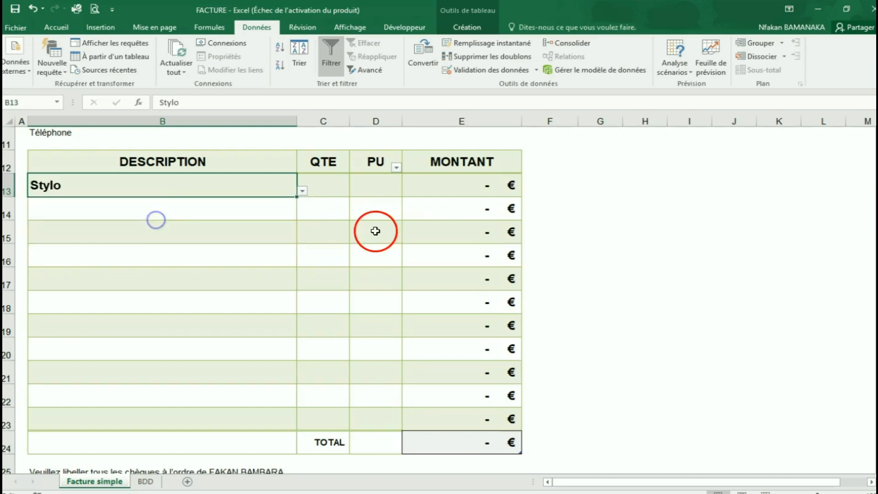
pyautogui.click(181, 211)
pyautogui.click(302, 215)
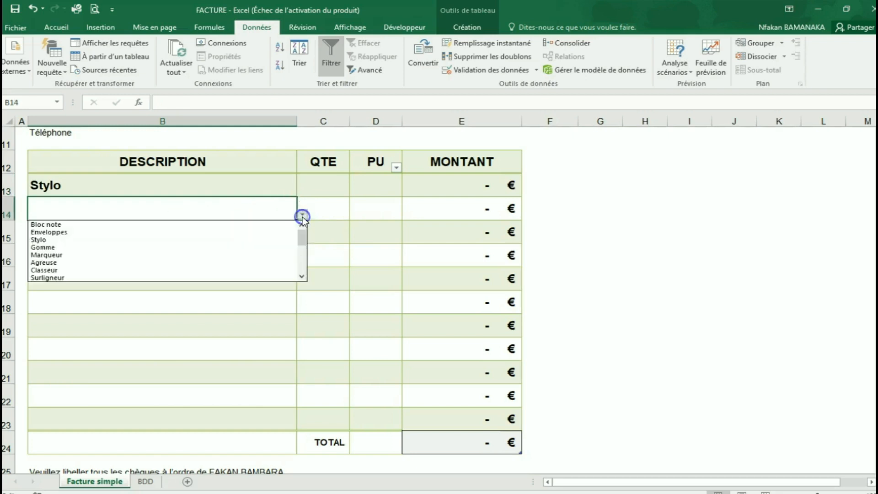
pyautogui.click(127, 227)
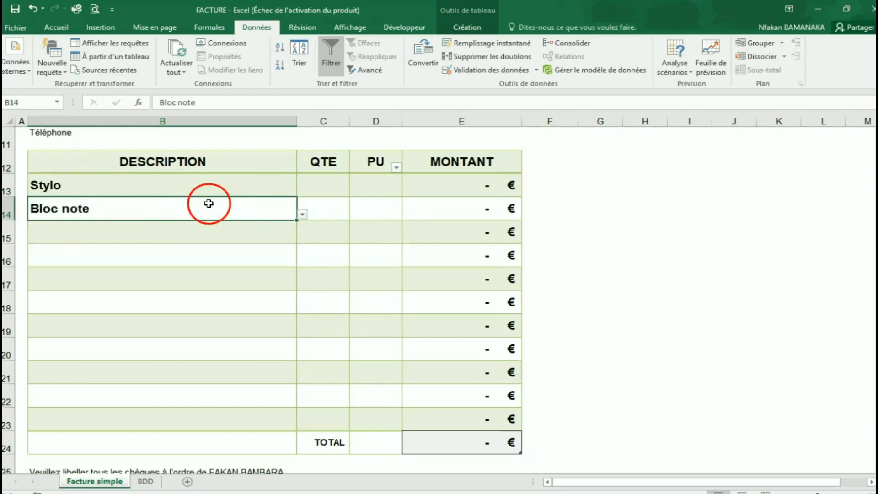
# Choose Compas from the drop-down list as the description in cell B15.
pyautogui.click(179, 230)
pyautogui.click(304, 237)
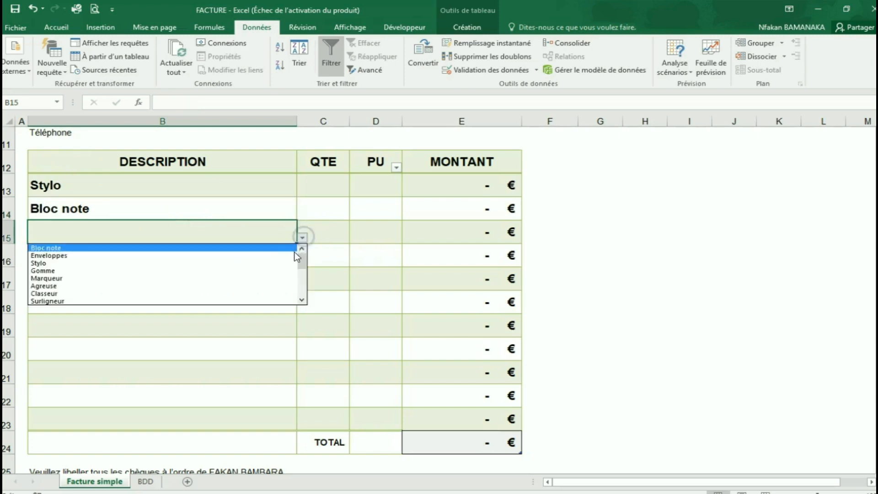
pyautogui.scroll(-4, 300, 249)
pyautogui.click(180, 293)
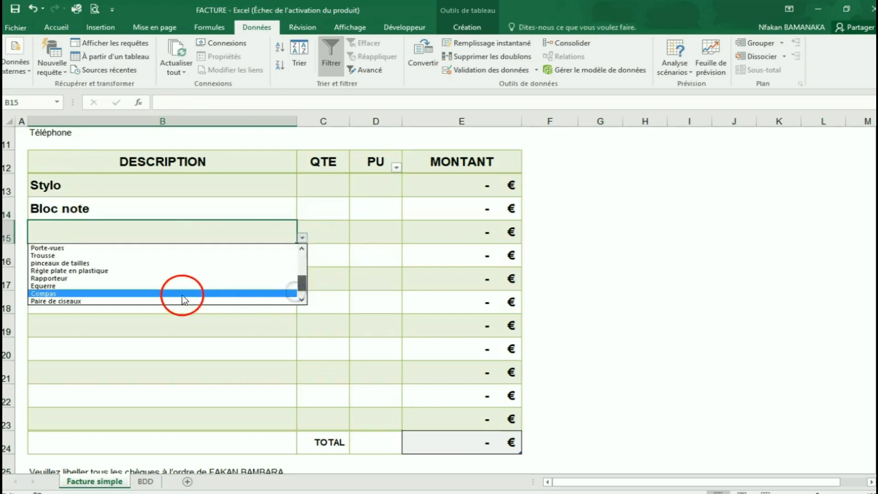
pyautogui.click(219, 229)
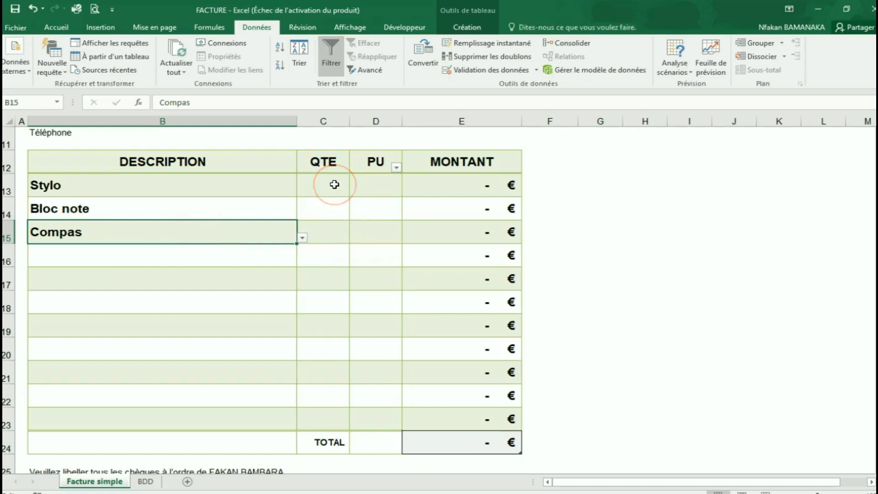
# Apply list data validation with source =QTE to the quantity cells C13 to C23.
pyautogui.moveTo(334, 184); pyautogui.dragTo(324, 424)
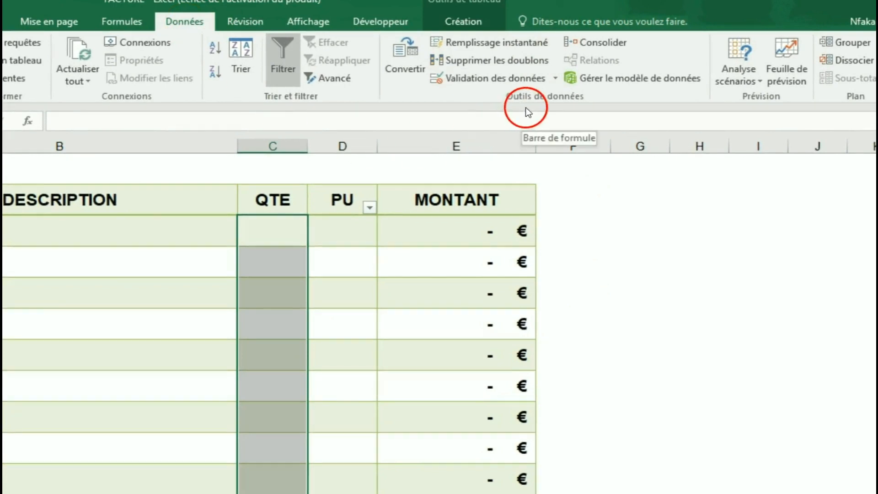
pyautogui.click(524, 78)
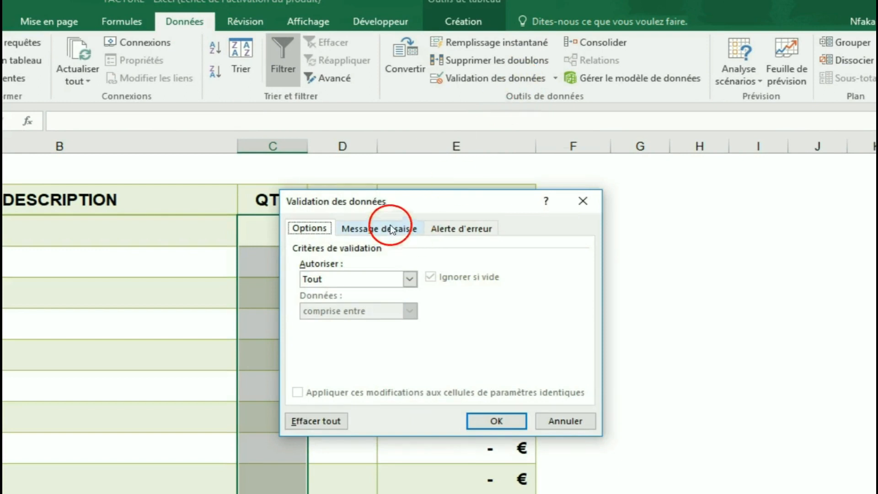
pyautogui.click(409, 280)
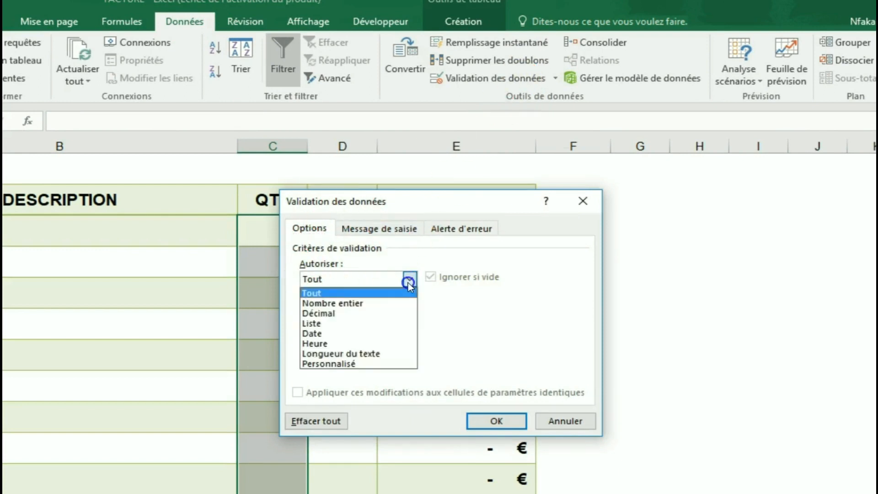
pyautogui.click(337, 323)
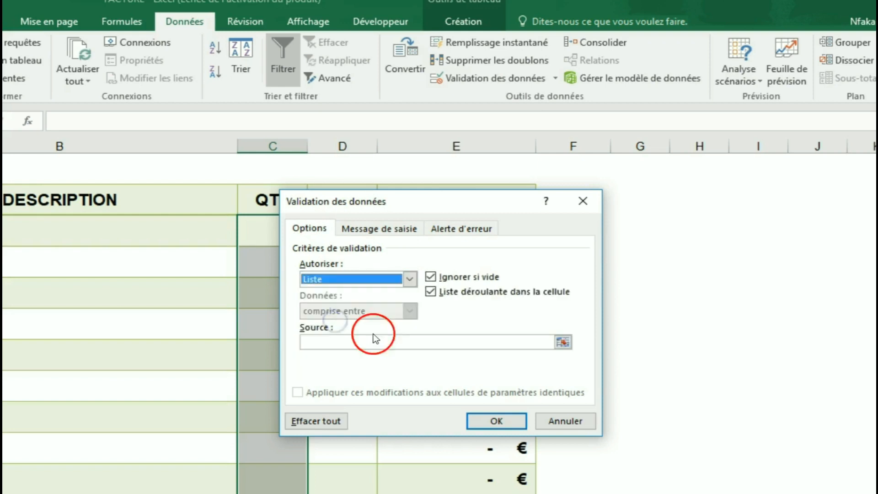
pyautogui.click(385, 343)
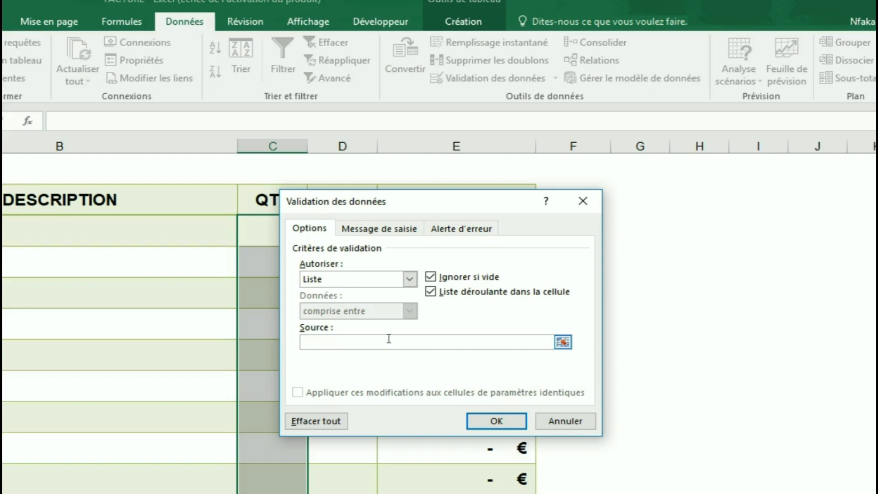
pyautogui.write('=QTE')
pyautogui.press('Return')
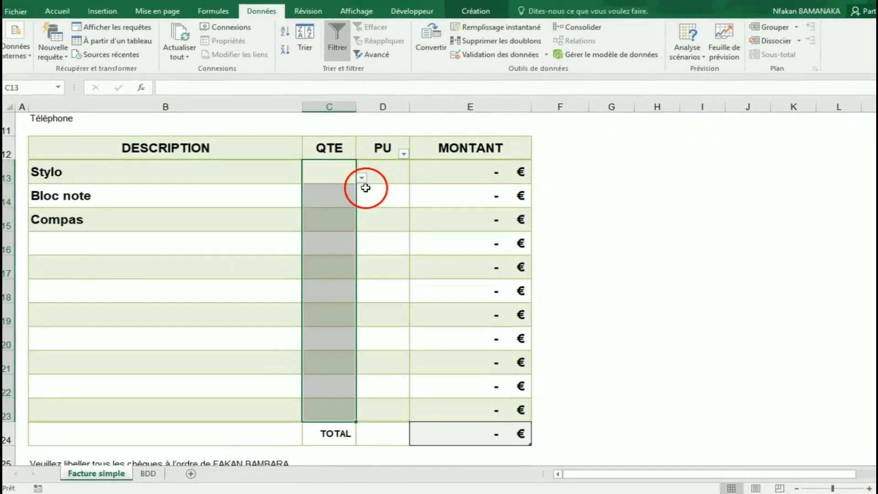
# Choose 20 from the drop-down list as the Stylo quantity, and select that row's unit price cell D13.
pyautogui.click(362, 178)
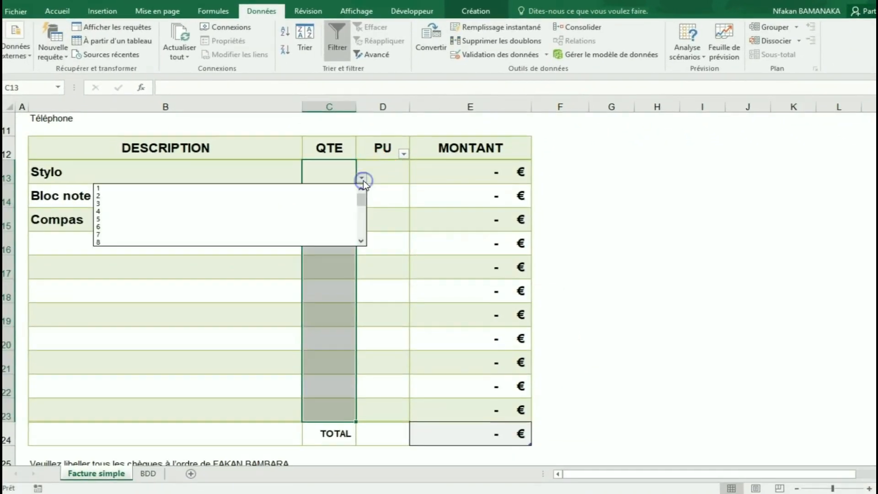
pyautogui.moveTo(361, 202); pyautogui.dragTo(359, 221)
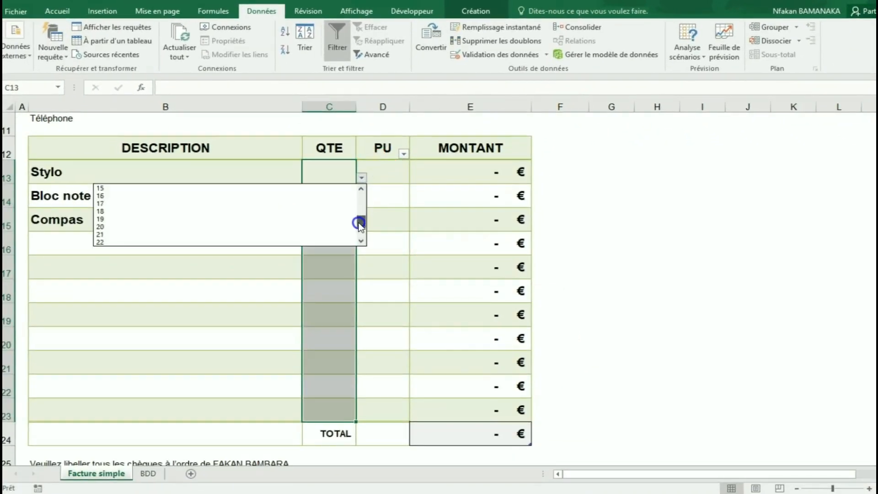
pyautogui.click(150, 224)
pyautogui.click(389, 177)
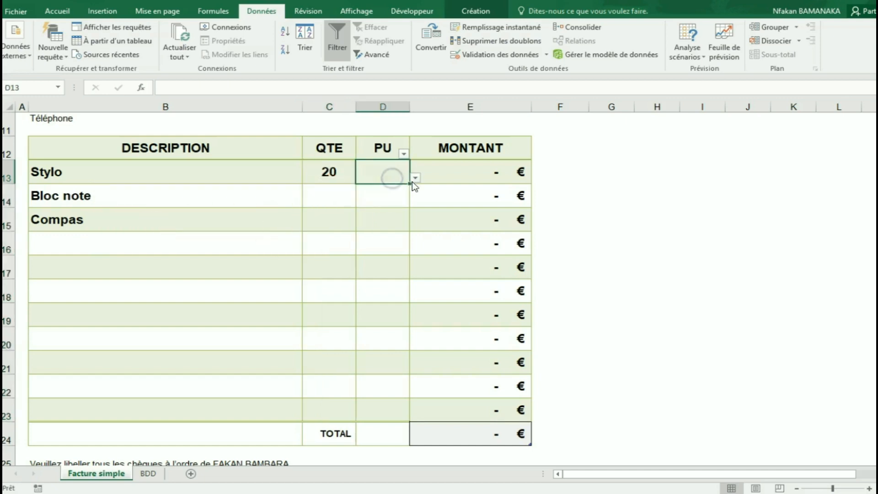
# Choose 0,8 from the drop-down list as the Stylo unit price in D13.
pyautogui.click(415, 179)
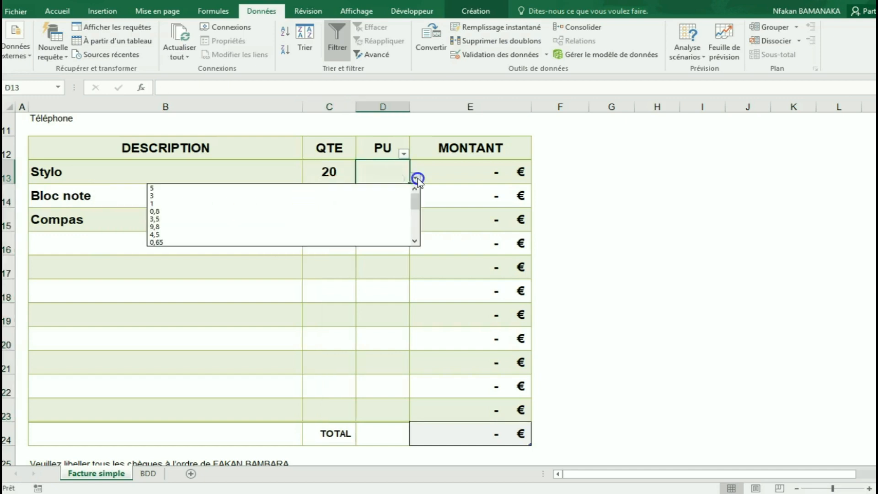
pyautogui.click(202, 212)
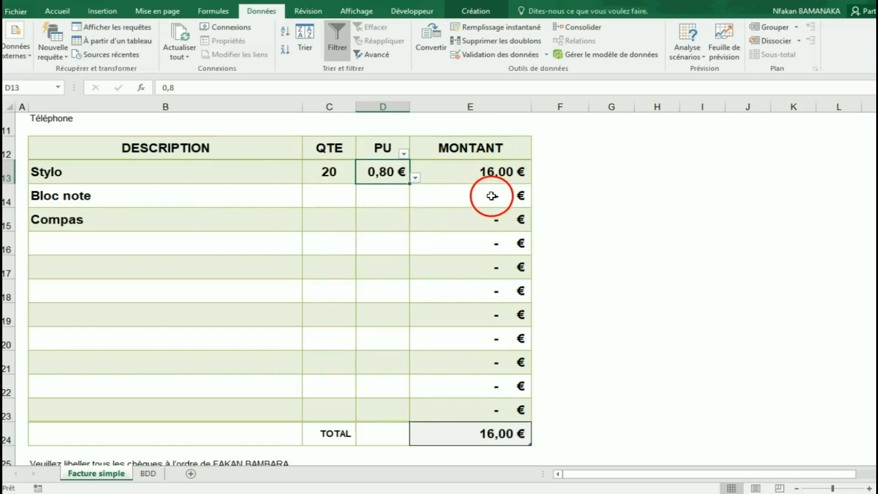
# Choose 5 as the Compas quantity in C15 and 3,5 as its unit price in D15 from their drop-down lists.
pyautogui.click(340, 223)
pyautogui.click(364, 226)
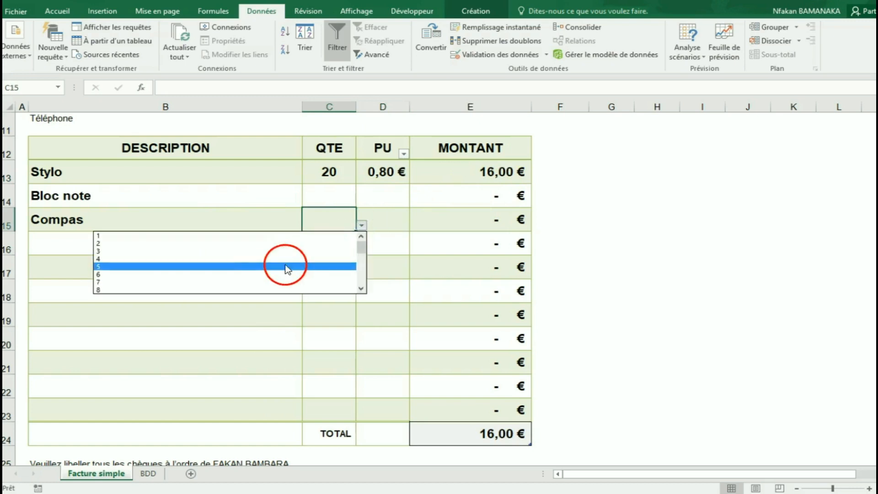
pyautogui.click(243, 268)
pyautogui.click(405, 222)
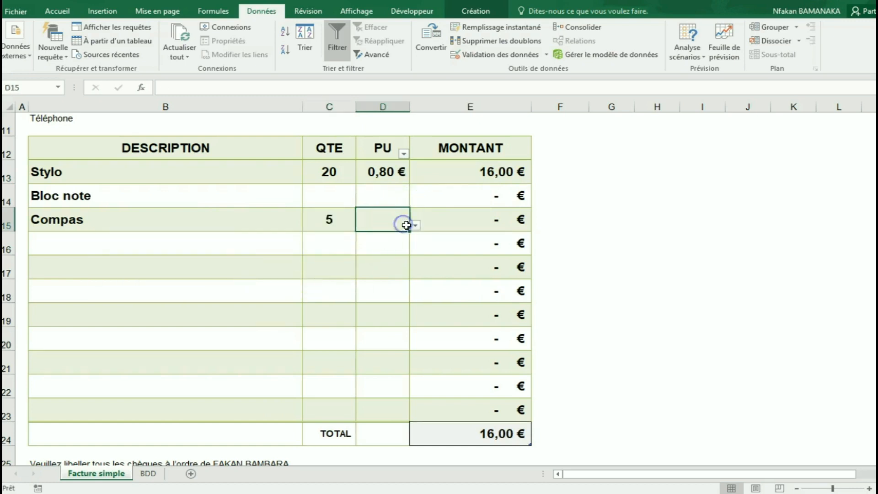
pyautogui.click(414, 226)
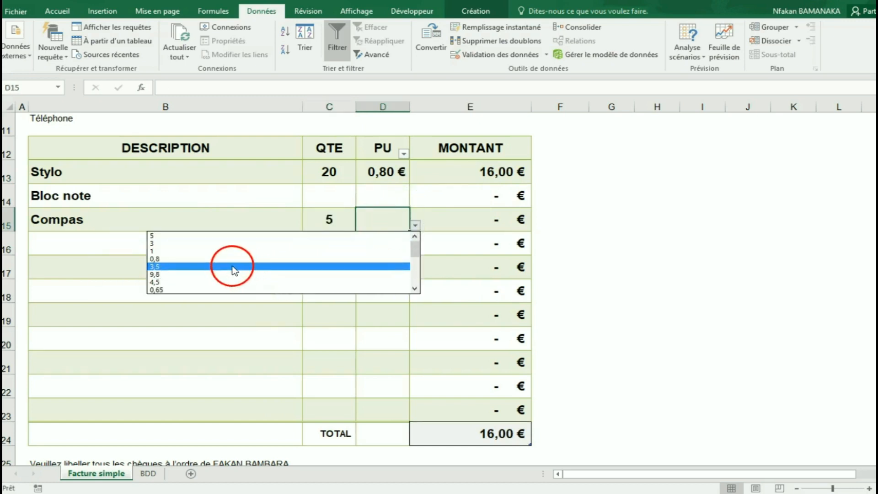
pyautogui.click(232, 267)
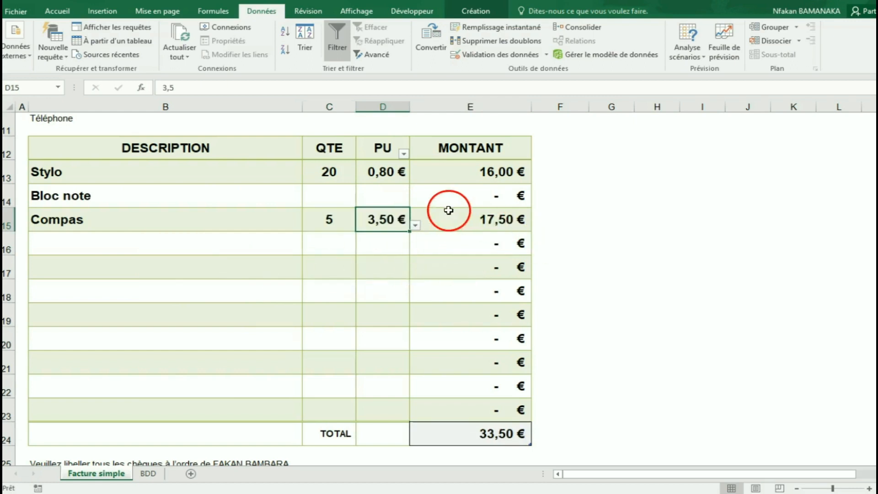